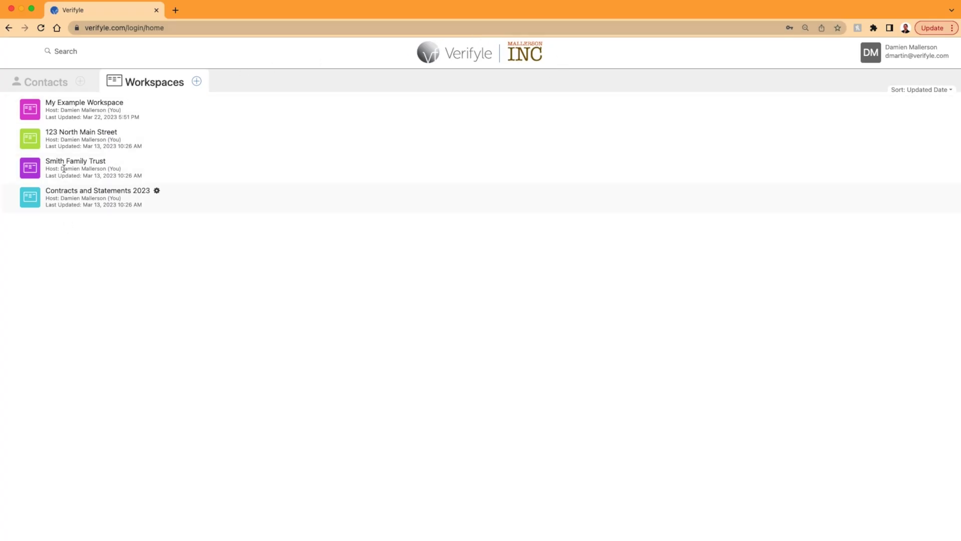
Show the Contacts list and open the account dropdown under your name.
{"action": "left_click", "coordinate": [55, 82]}
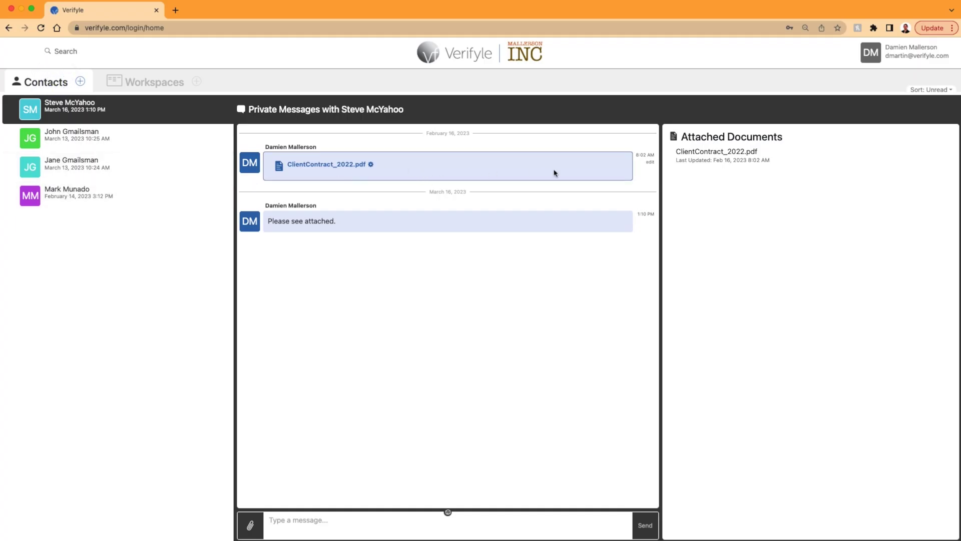
{"action": "left_click", "coordinate": [914, 53]}
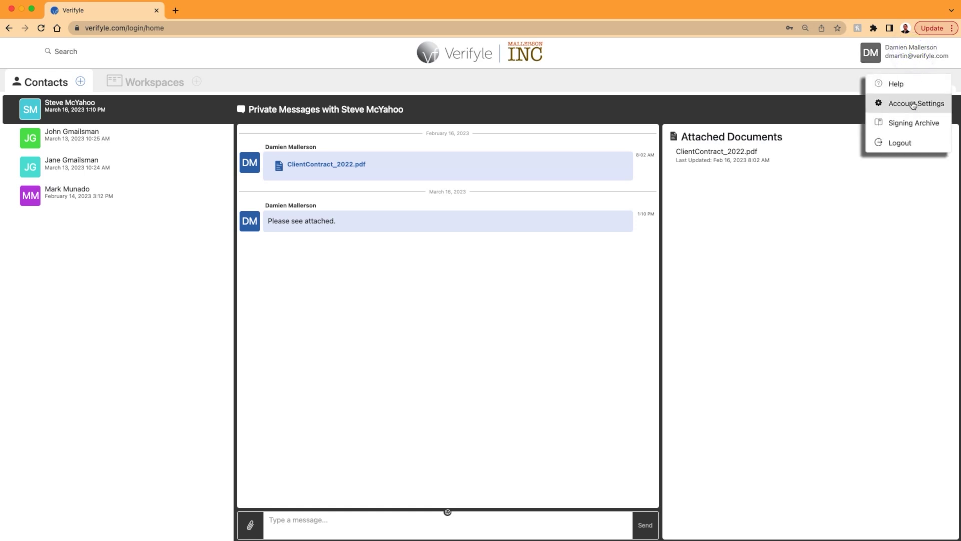
Go to Account Settings and expand the Public Upload Page section.
{"action": "left_click", "coordinate": [913, 104]}
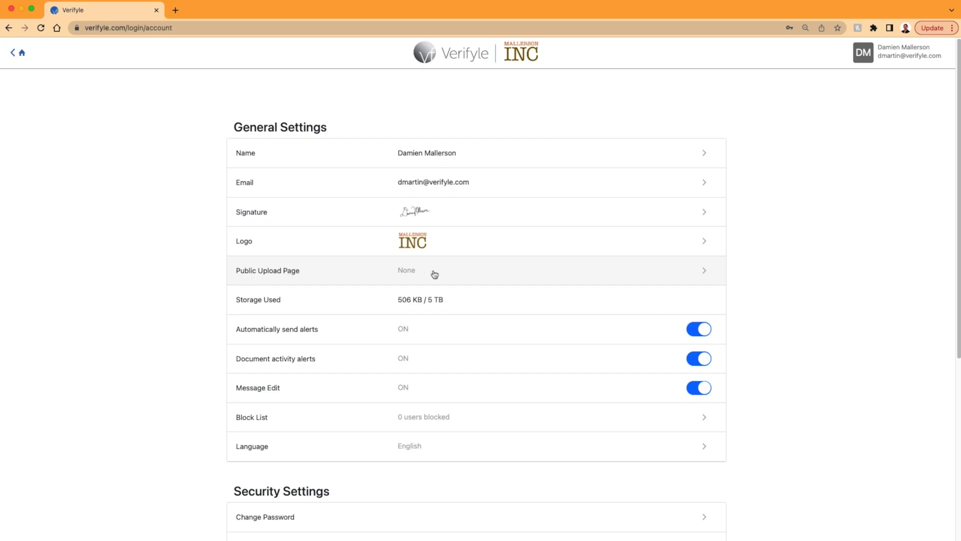
{"action": "left_click", "coordinate": [486, 273]}
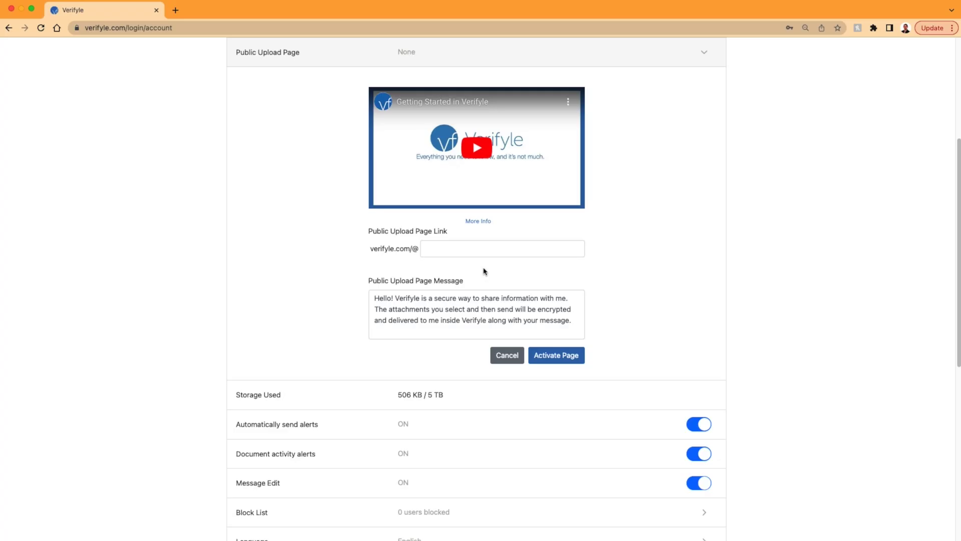
Enter mallersoninc as the Public Upload Page link handle.
{"action": "left_click", "coordinate": [450, 251]}
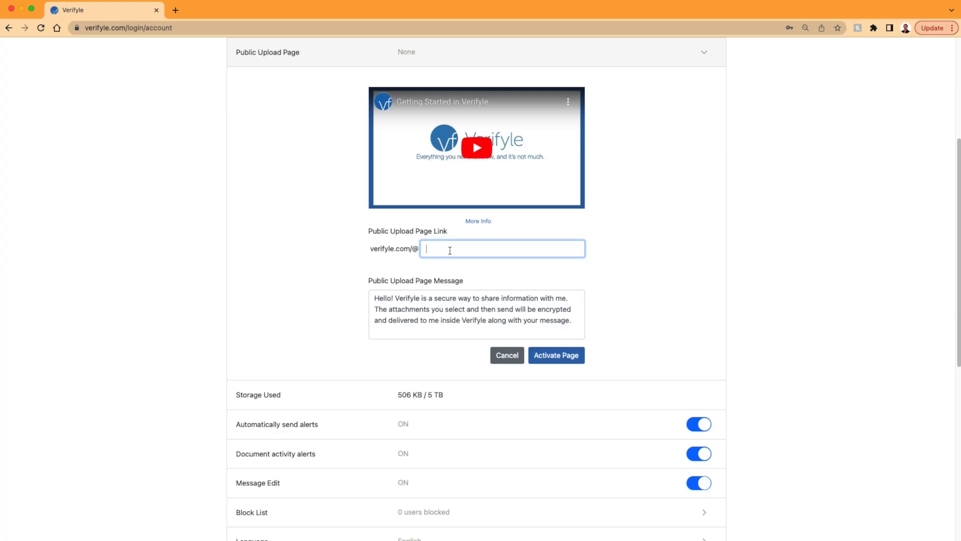
{"action": "type", "text": "mallersoninc"}
Replace the default upload page message with 'My message here.'.
{"action": "left_click_drag", "start_coordinate": [578, 324], "coordinate": [344, 303]}
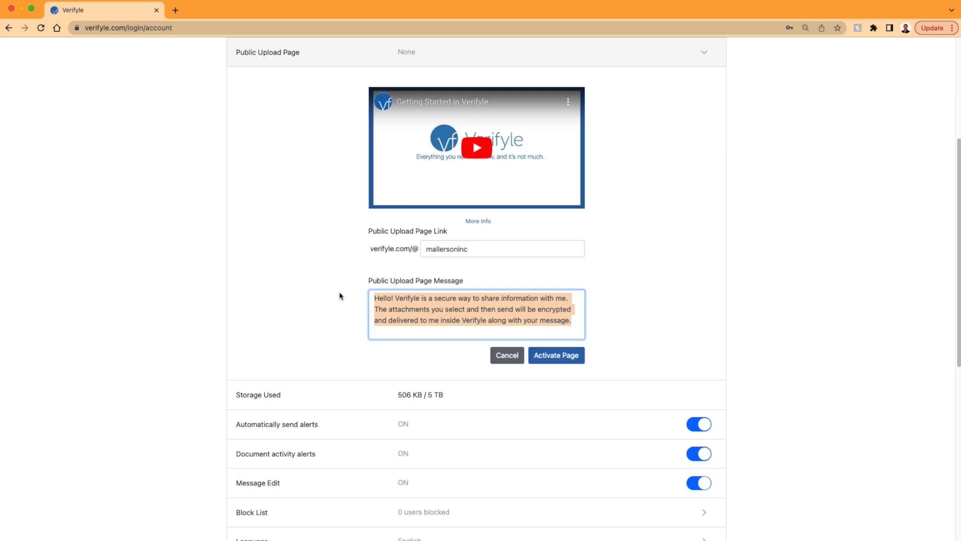
{"action": "type", "text": "My message here."}
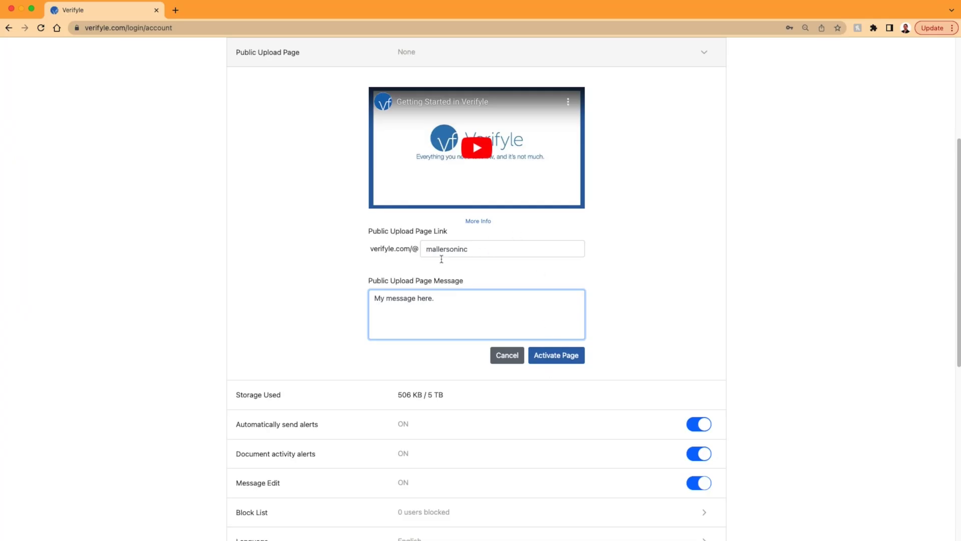
{"action": "left_click", "coordinate": [556, 355]}
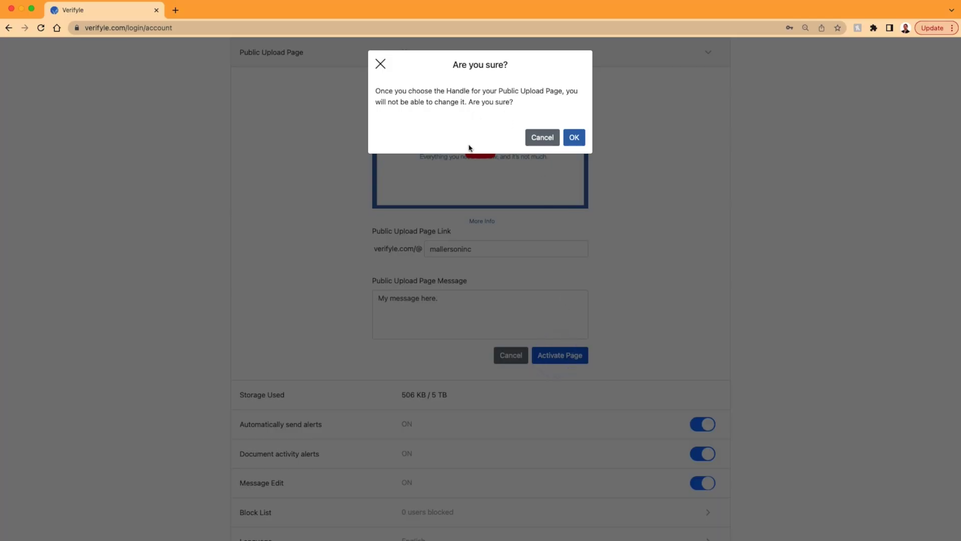
{"action": "left_click", "coordinate": [574, 138]}
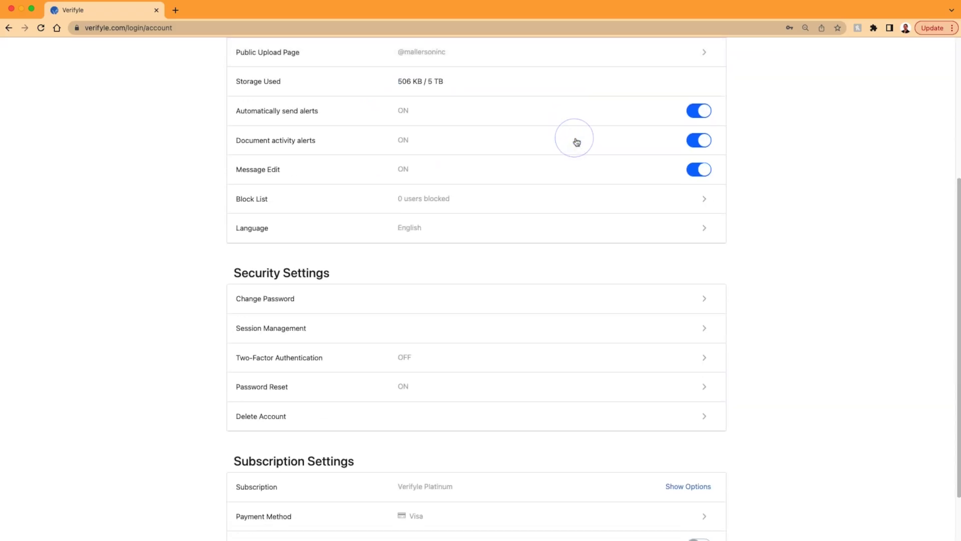
{"action": "scroll", "coordinate": [543, 204], "scroll_direction": "up", "scroll_amount": 5}
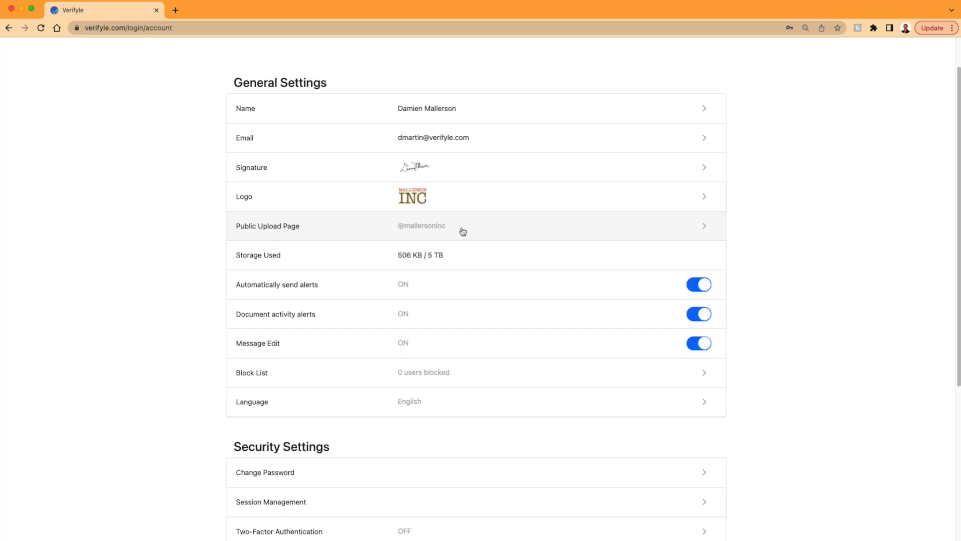
{"action": "left_click", "coordinate": [524, 229]}
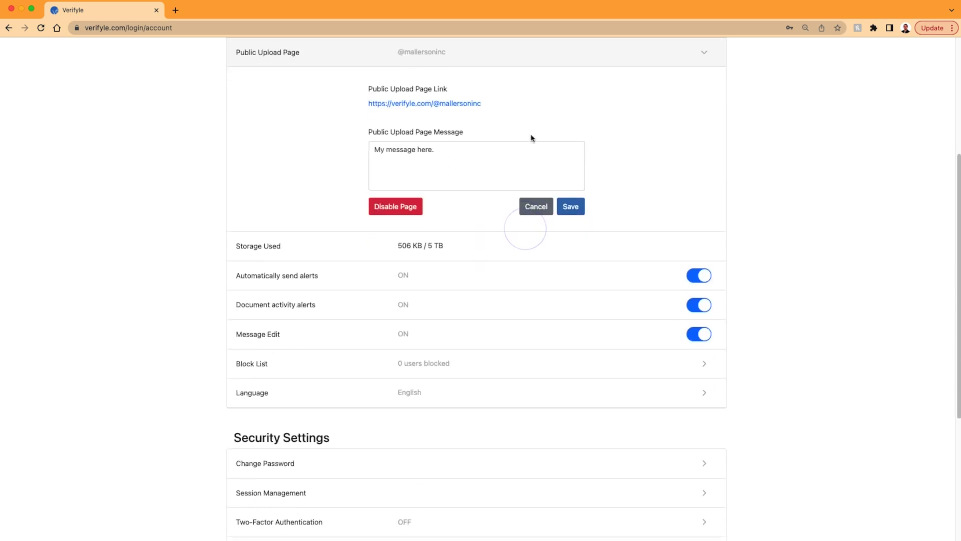
Append 'Welcome to my page.' to the upload message, save it, and select the page link.
{"action": "left_click_drag", "start_coordinate": [488, 104], "coordinate": [366, 107]}
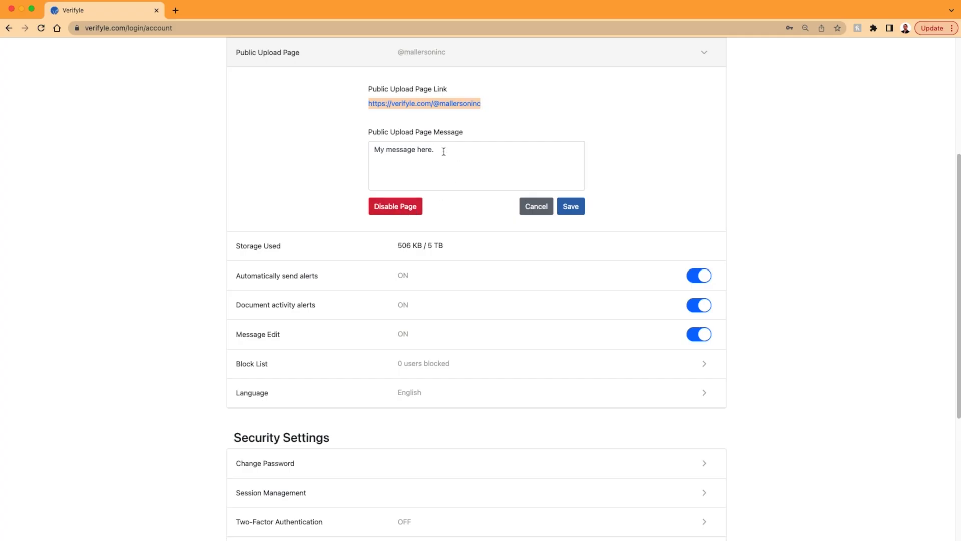
{"action": "left_click", "coordinate": [575, 207]}
{"action": "left_click", "coordinate": [470, 157]}
{"action": "type", "text": "Welcome to m"}
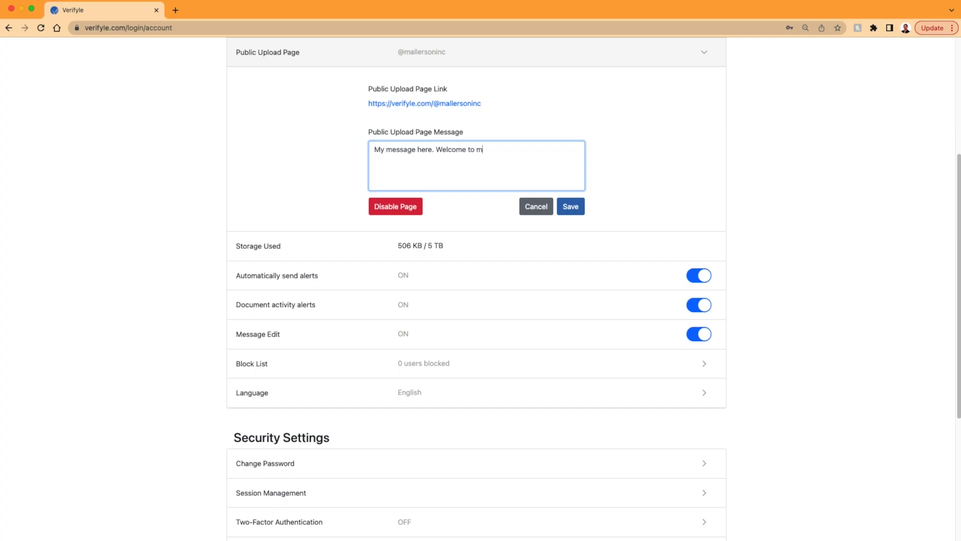
{"action": "type", "text": "y page."}
{"action": "left_click", "coordinate": [575, 207]}
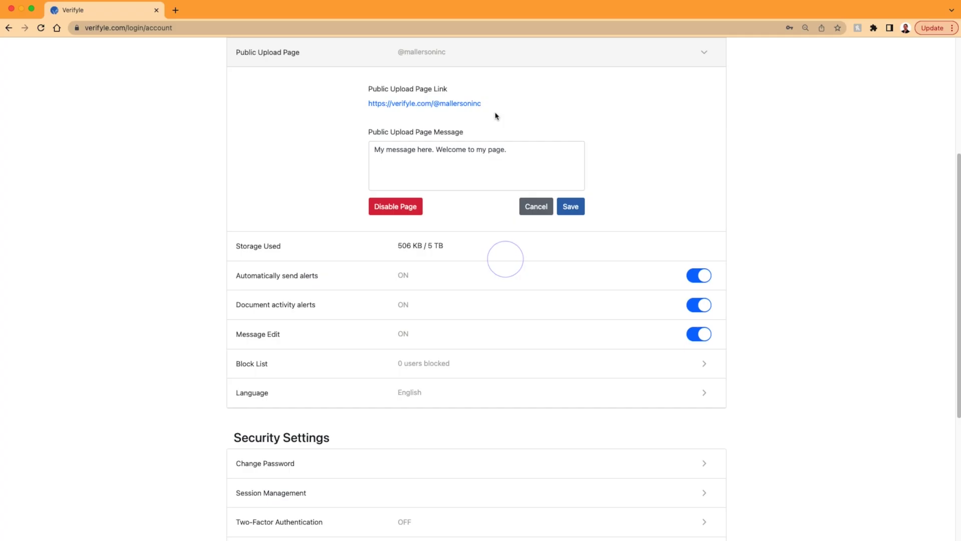
{"action": "left_click_drag", "start_coordinate": [493, 105], "coordinate": [369, 107]}
{"action": "key", "text": "super+c"}
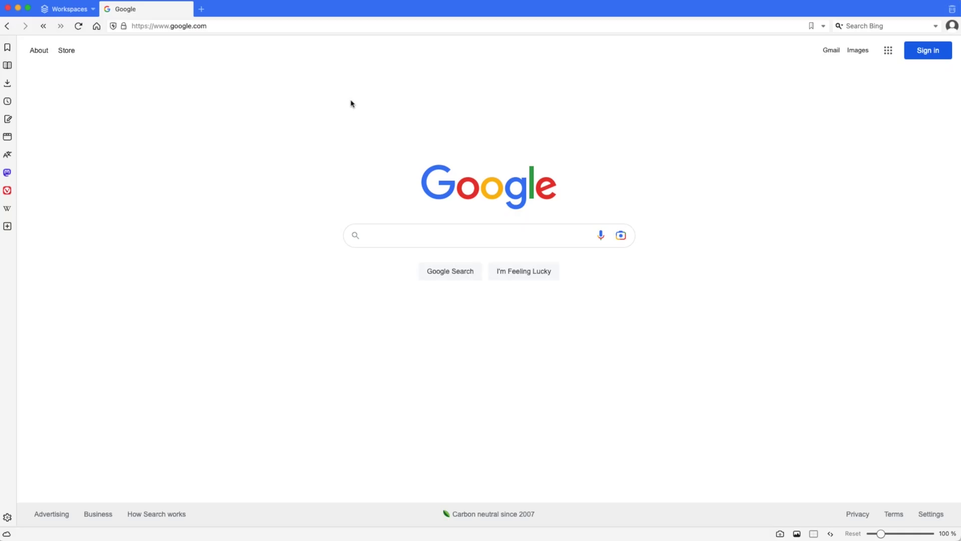
{"action": "left_click", "coordinate": [275, 25]}
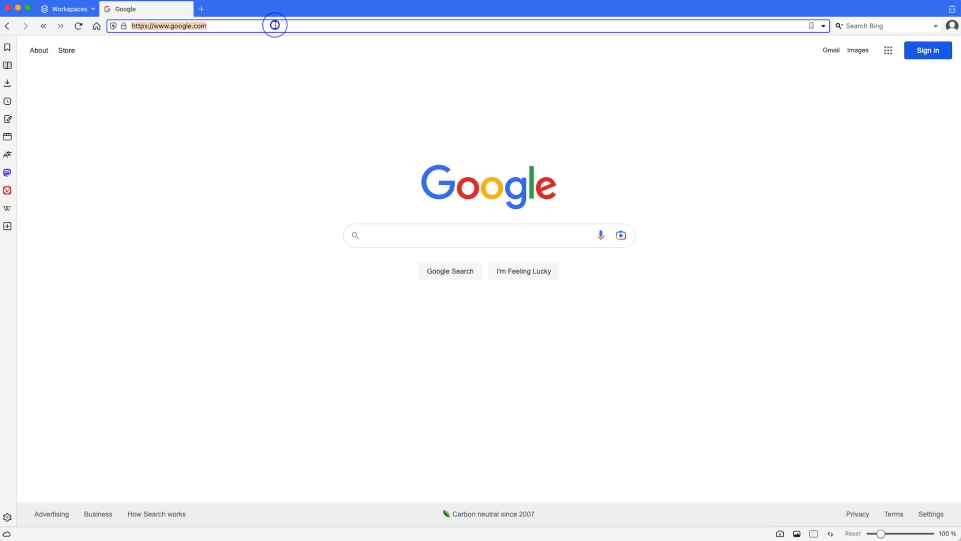
{"action": "key", "text": "super+v"}
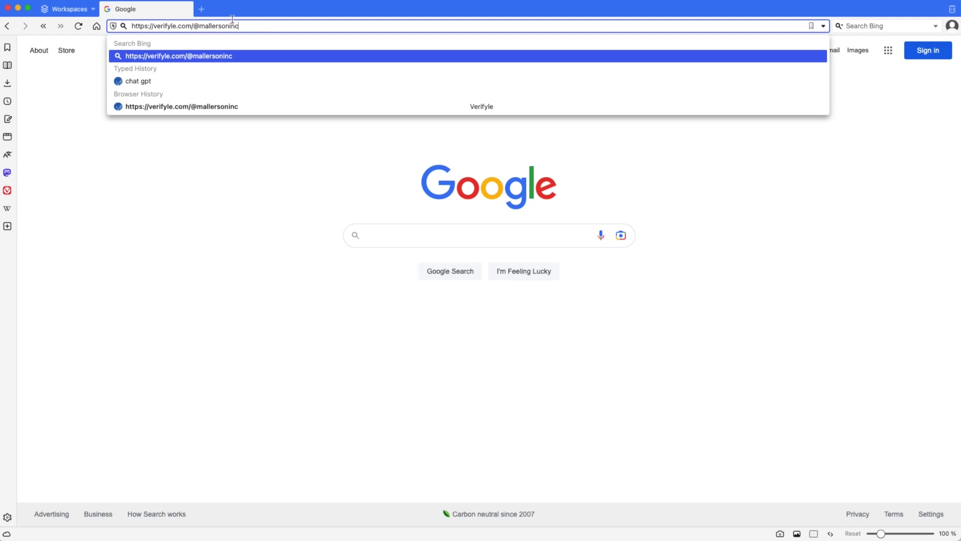
{"action": "left_click_drag", "start_coordinate": [246, 24], "coordinate": [191, 27]}
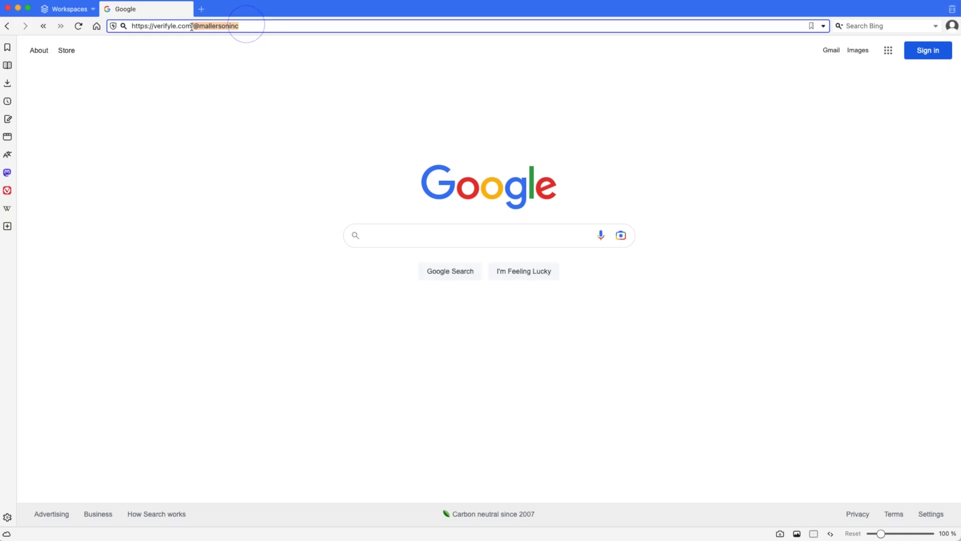
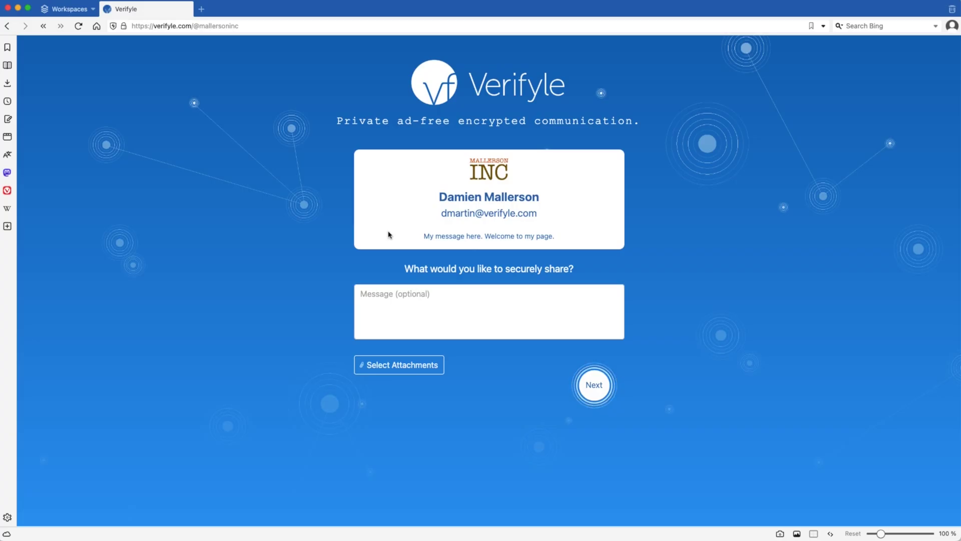
Write the message 'Hi there. Here are the documents you wanted me to share with you!'.
{"action": "left_click", "coordinate": [393, 303]}
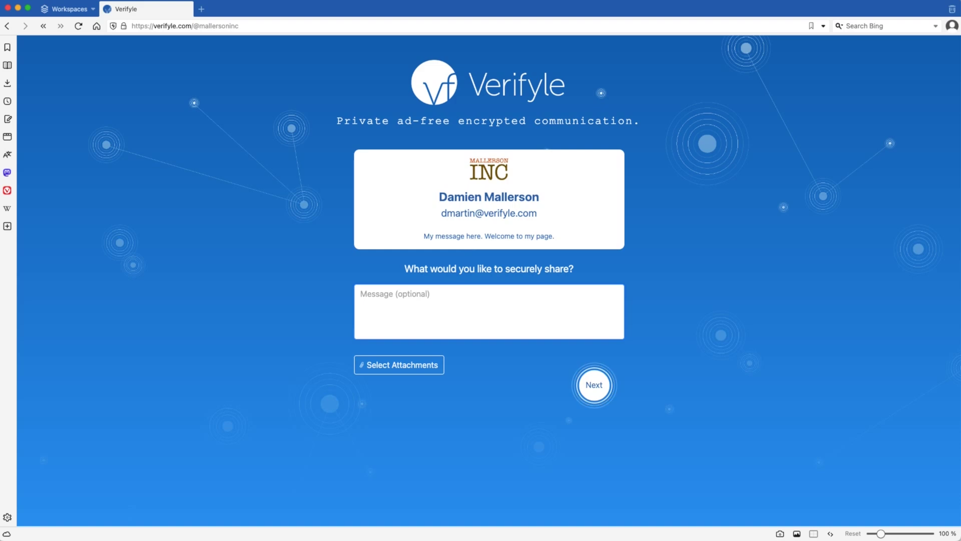
{"action": "type", "text": "Hi there. He"}
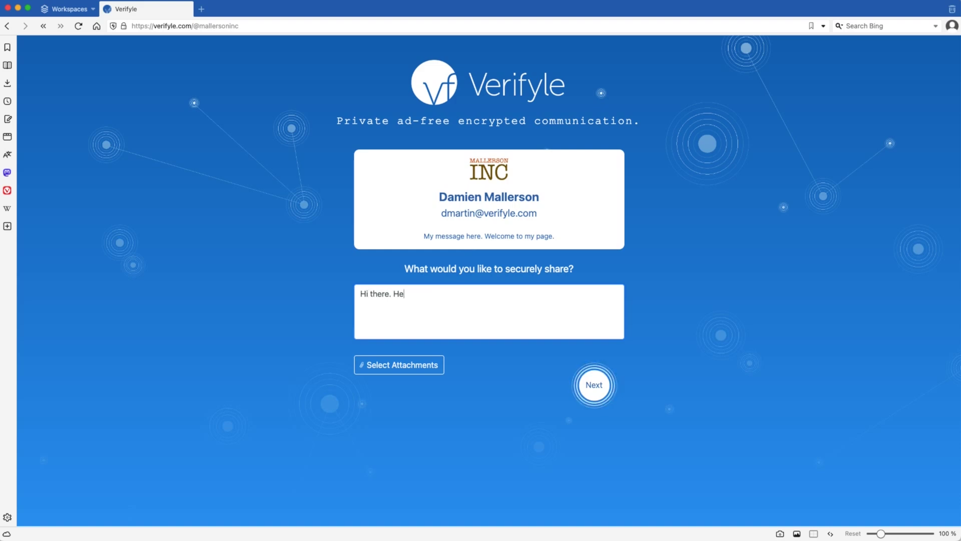
{"action": "type", "text": "re are the documents "}
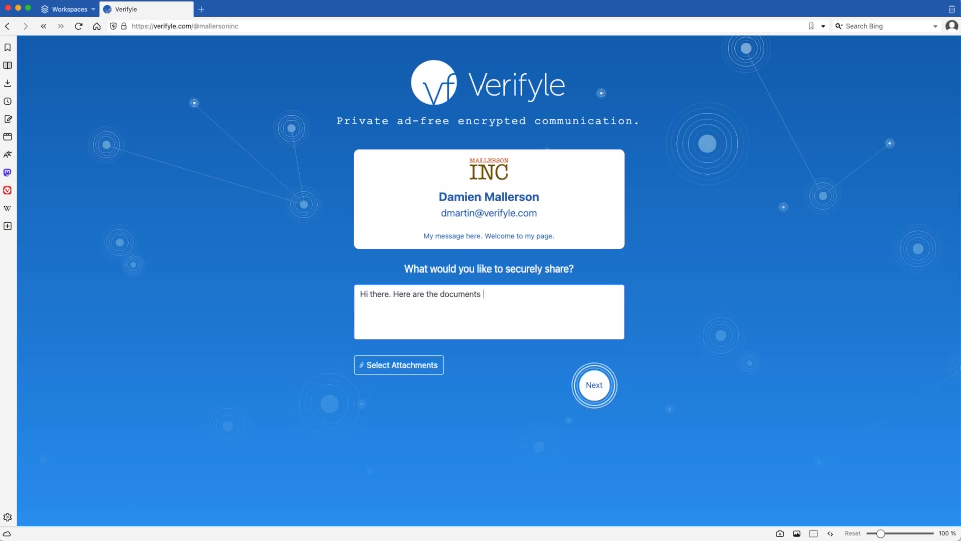
{"action": "type", "text": "you wanted me to"}
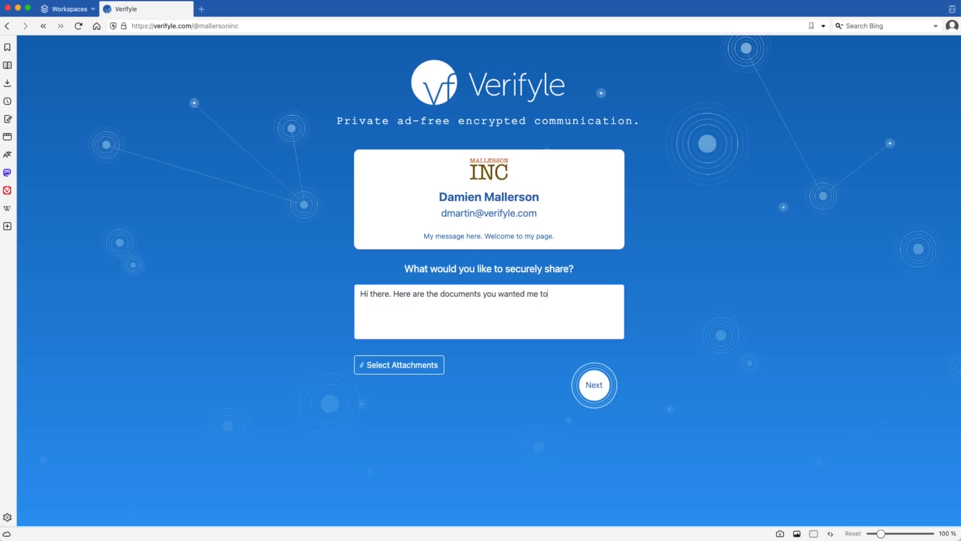
{"action": "type", "text": " share with you!"}
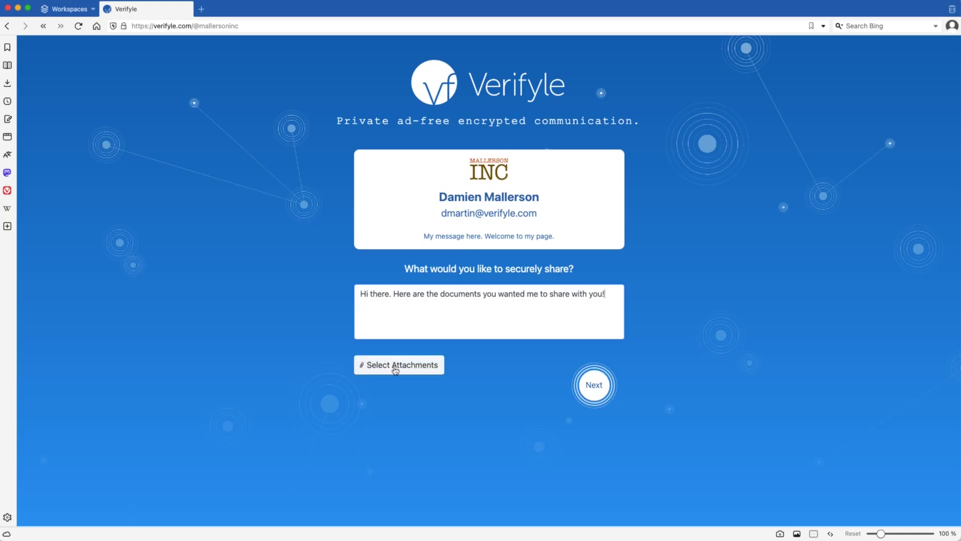
Attach the top three contract files from Sample Documents to the upload.
{"action": "left_click", "coordinate": [395, 370]}
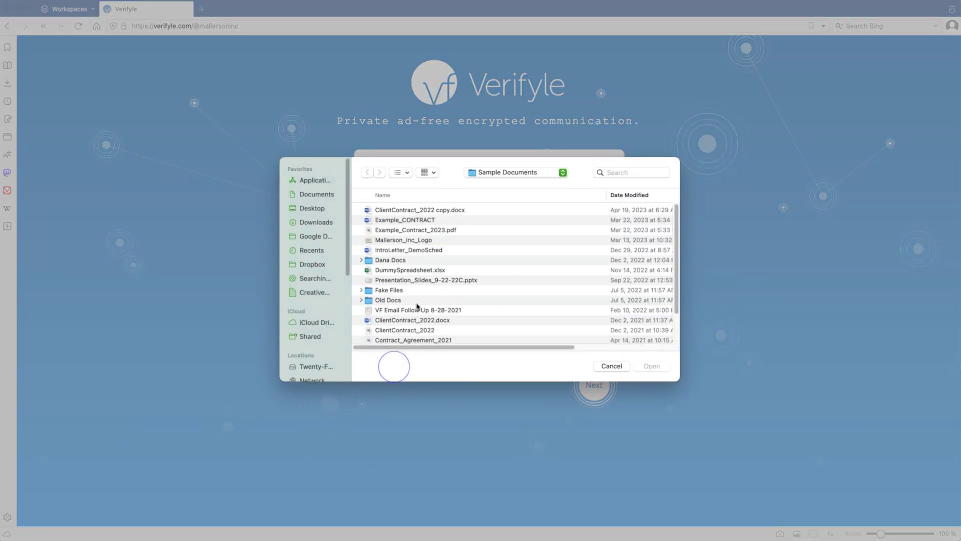
{"action": "left_click_drag", "start_coordinate": [393, 210], "coordinate": [396, 230]}
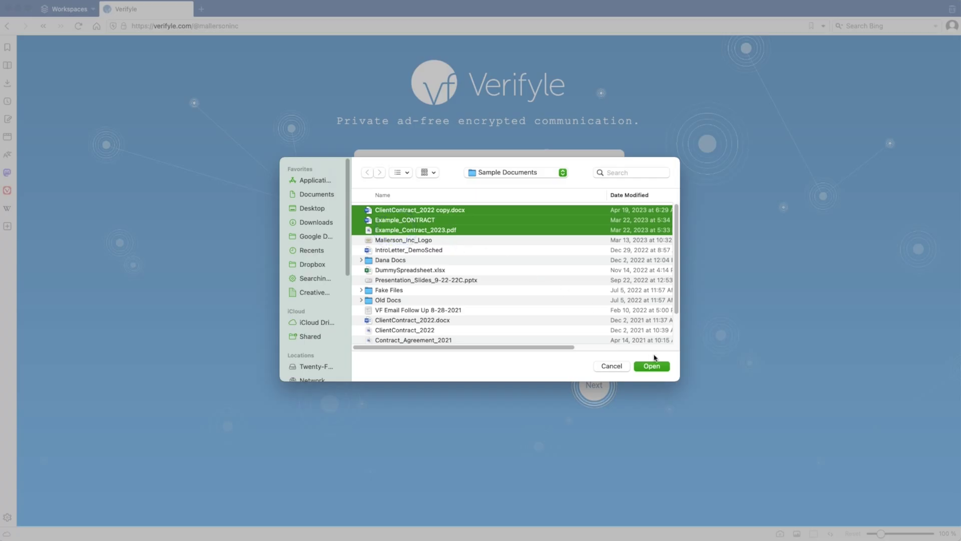
{"action": "left_click", "coordinate": [660, 369]}
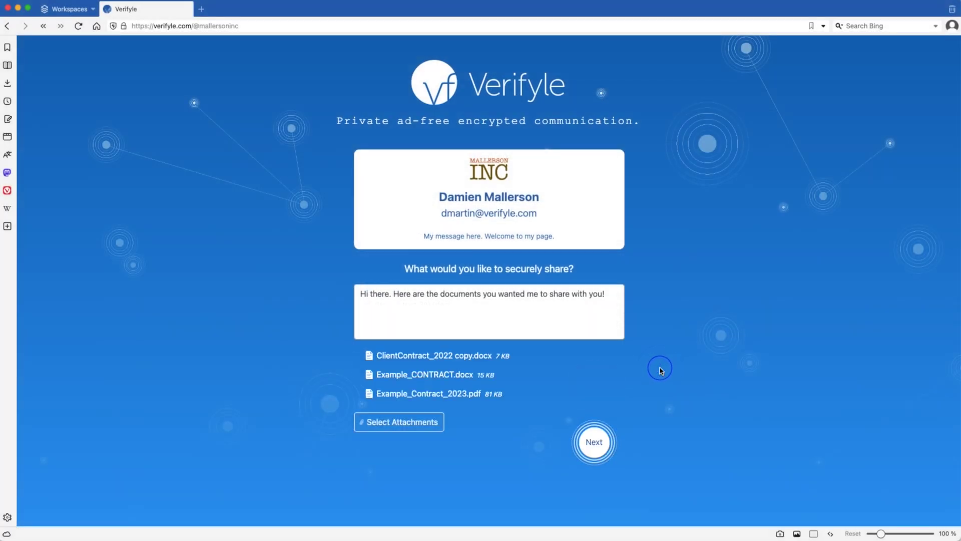
Enter the sender's e-mail address.
{"action": "left_click", "coordinate": [595, 443]}
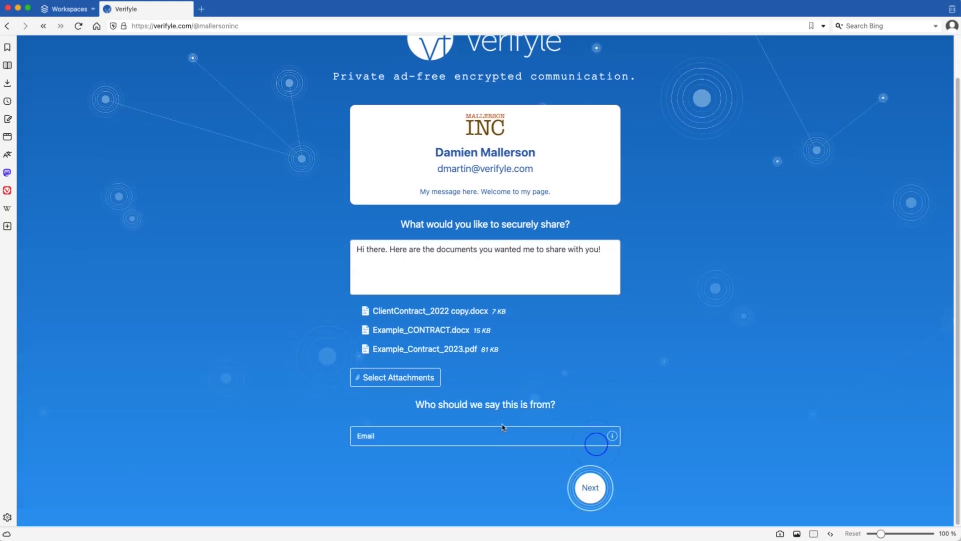
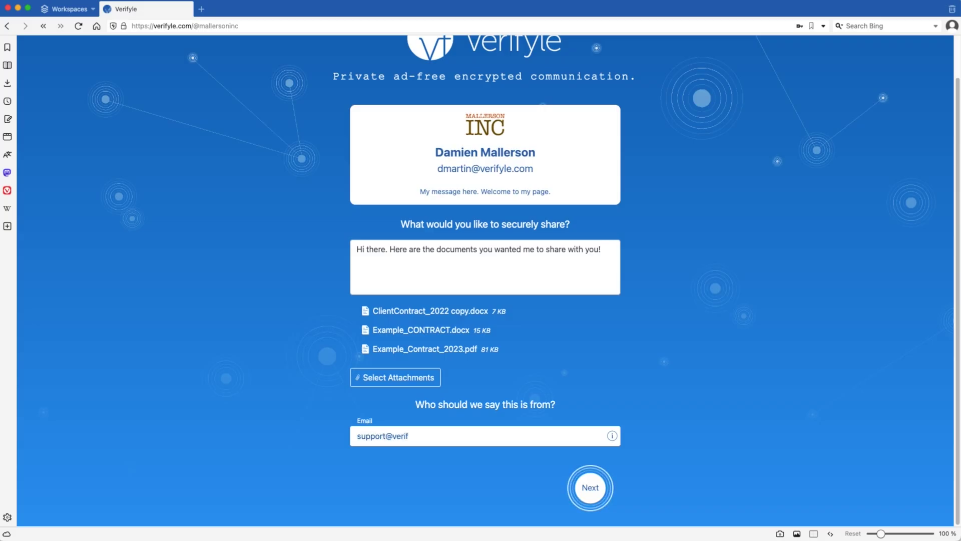
Give the sender's name as first name Verifyle, last name Support.
{"action": "left_click", "coordinate": [591, 487]}
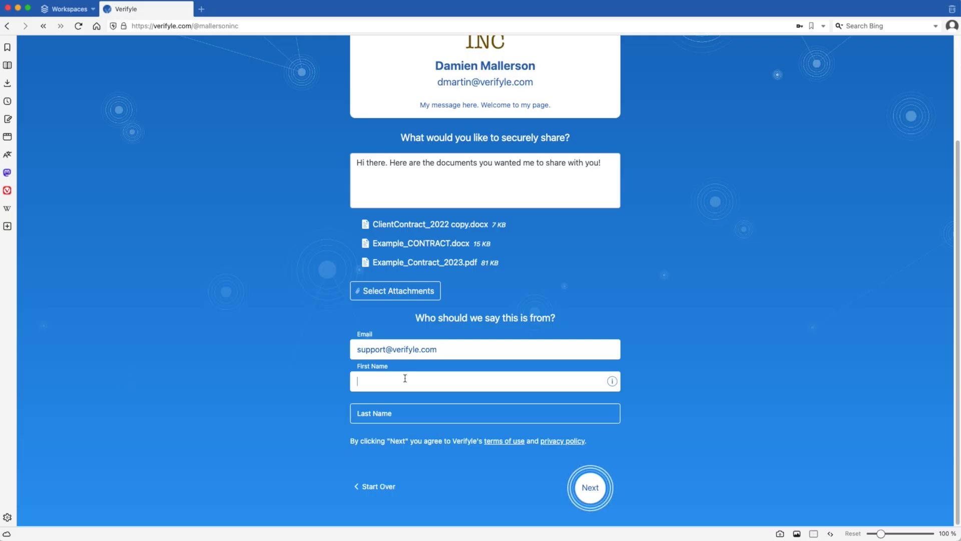
{"action": "type", "text": "Verifyle"}
{"action": "key", "text": "Tab"}
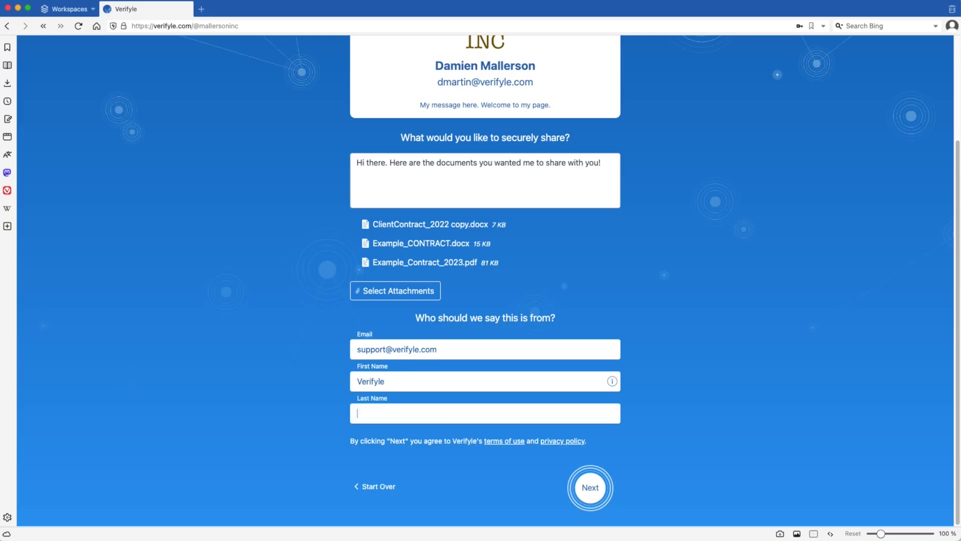
{"action": "type", "text": "Support"}
Submit the sender details and tick the reCAPTCHA 'I'm not a robot' checkbox.
{"action": "left_click", "coordinate": [591, 491]}
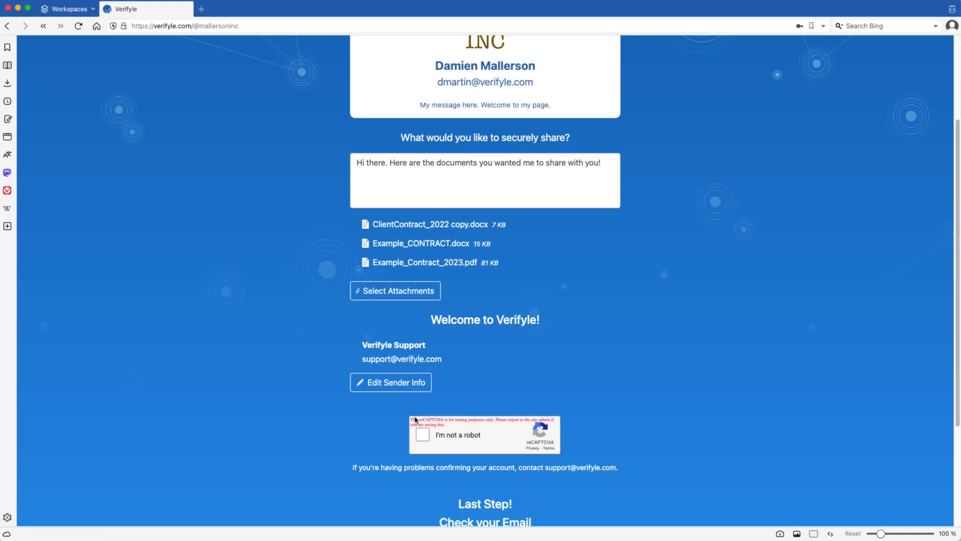
{"action": "left_click", "coordinate": [422, 435]}
{"action": "scroll", "coordinate": [426, 437], "scroll_direction": "down", "scroll_amount": 3}
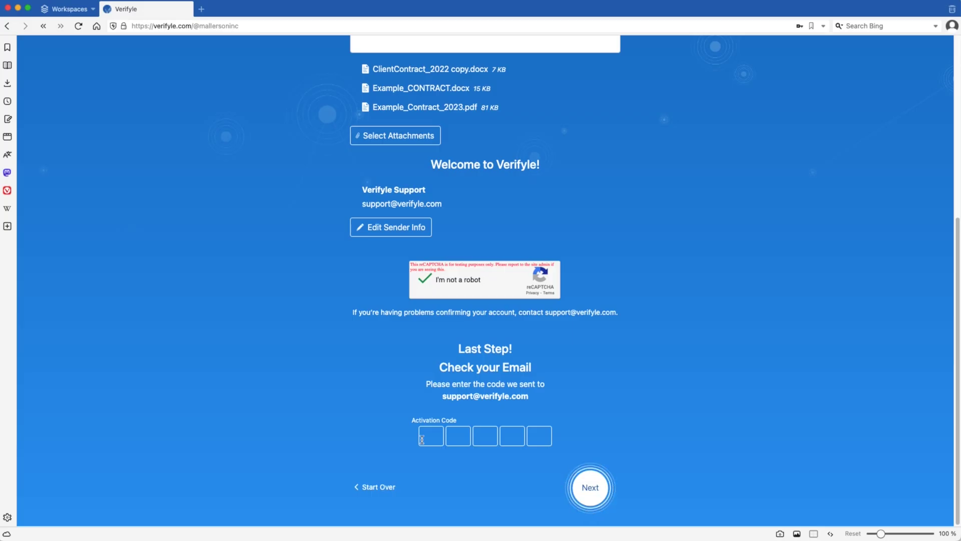
Enter the five-digit emailed activation code and submit to send the files.
{"action": "left_click", "coordinate": [429, 434]}
{"action": "left_click", "coordinate": [430, 434]}
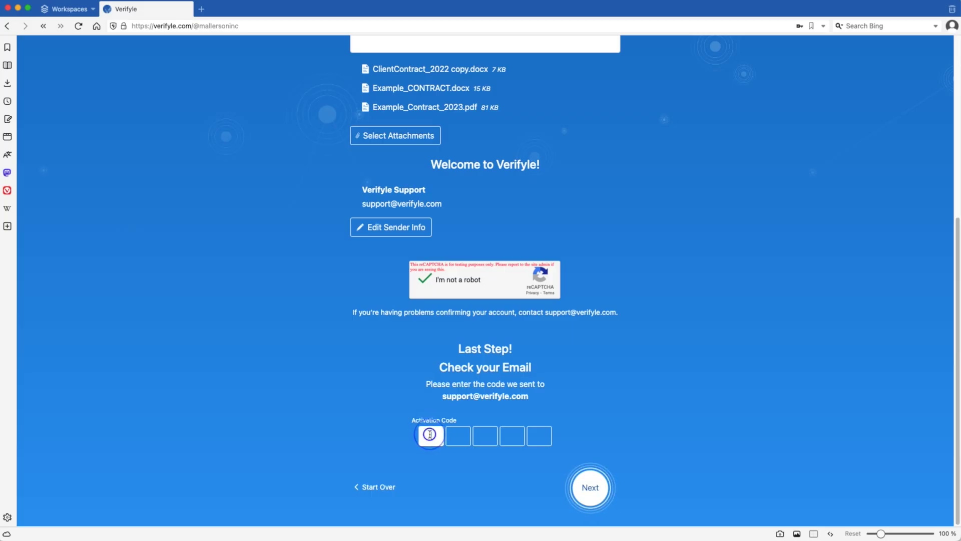
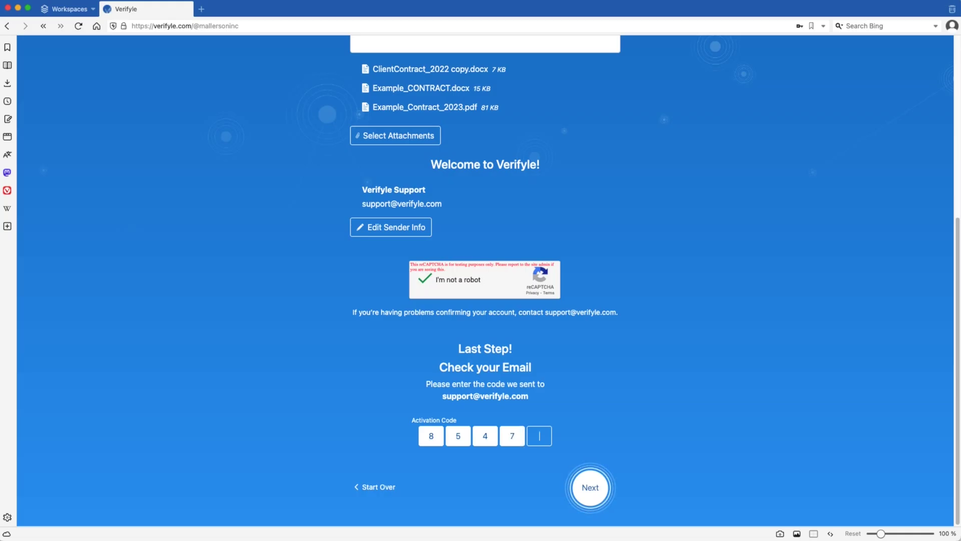
{"action": "left_click", "coordinate": [590, 488]}
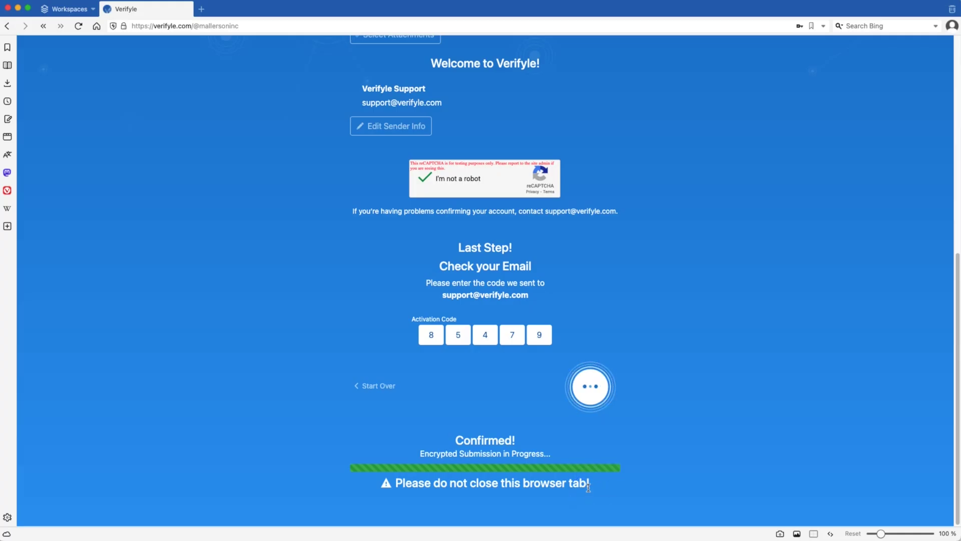